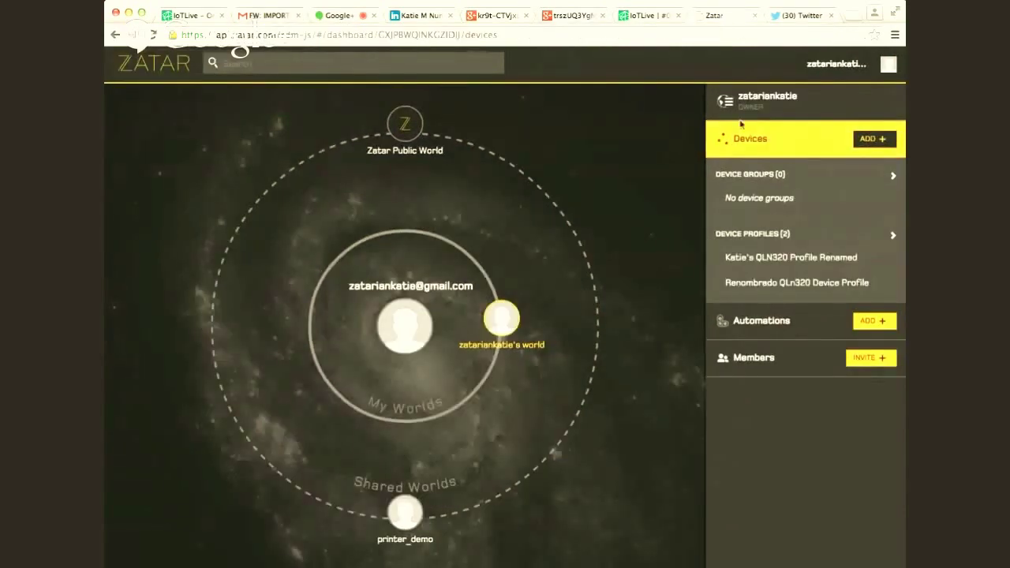
- Switch from devices to the Members list and view the first member's profile details
{"action": "left_click", "coordinate": [732, 131]}
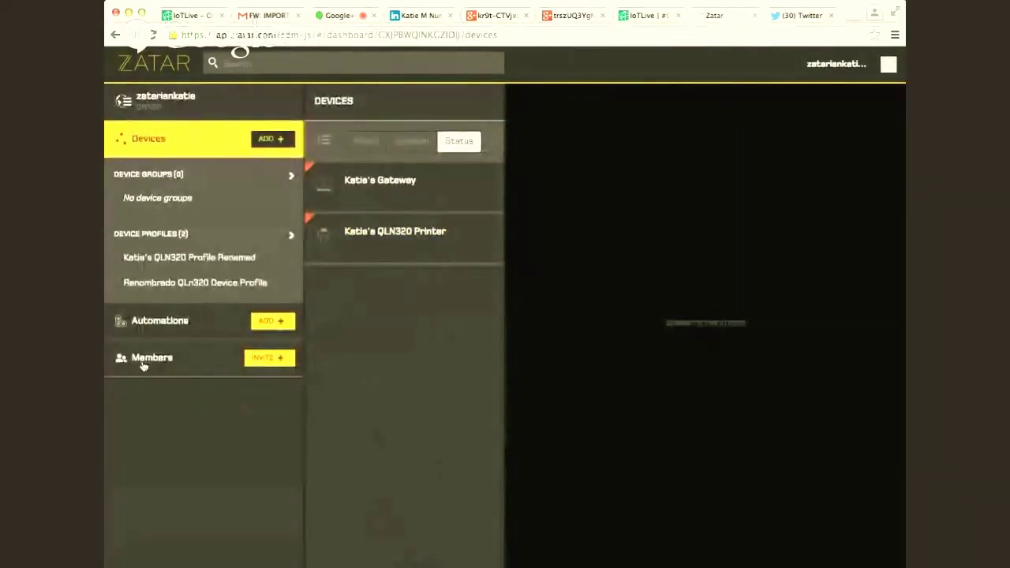
{"action": "left_click", "coordinate": [146, 360]}
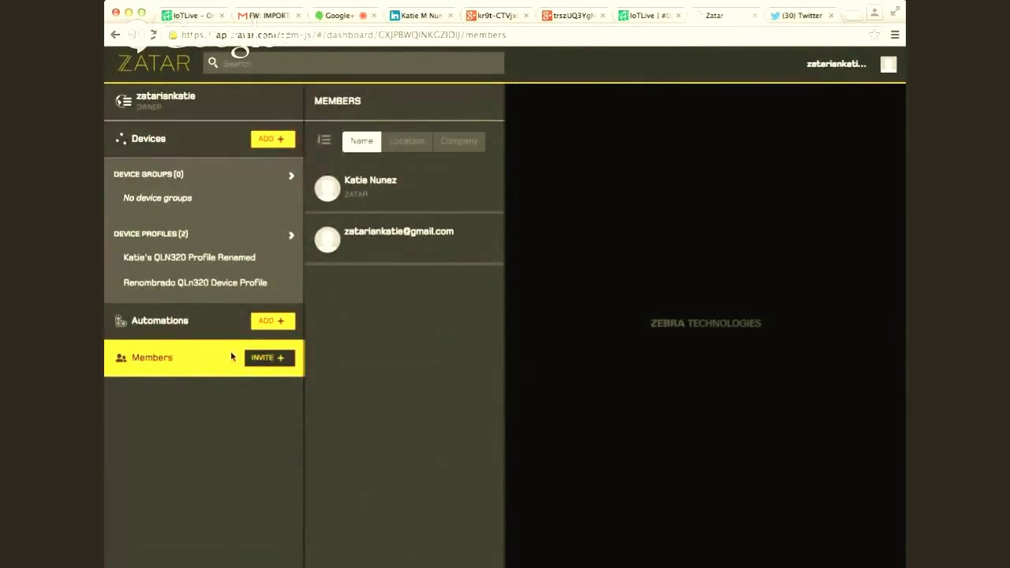
{"action": "left_click", "coordinate": [349, 186]}
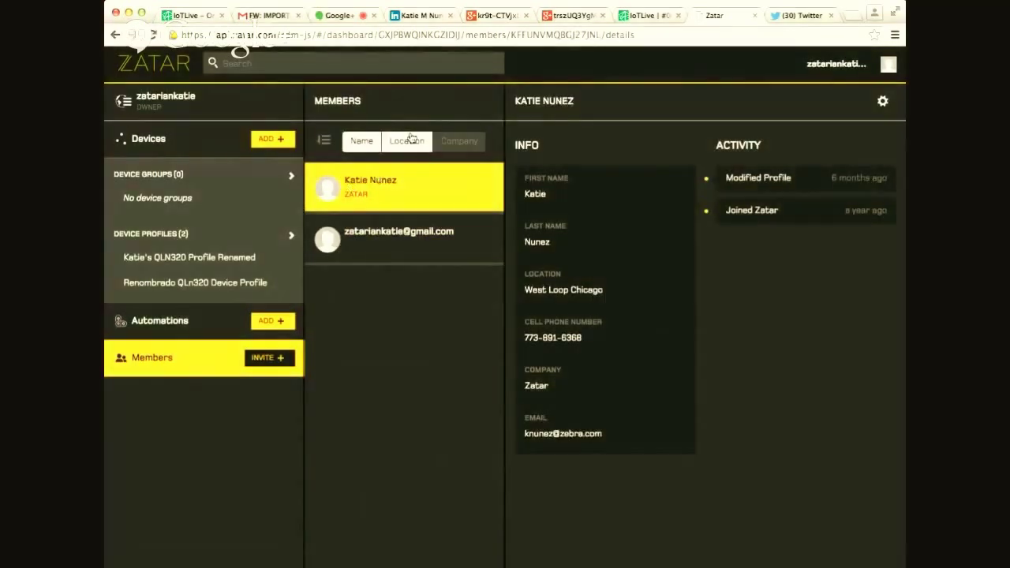
- Try location and name sorting, sort members by company, then search for a member's name
{"action": "left_click", "coordinate": [407, 141]}
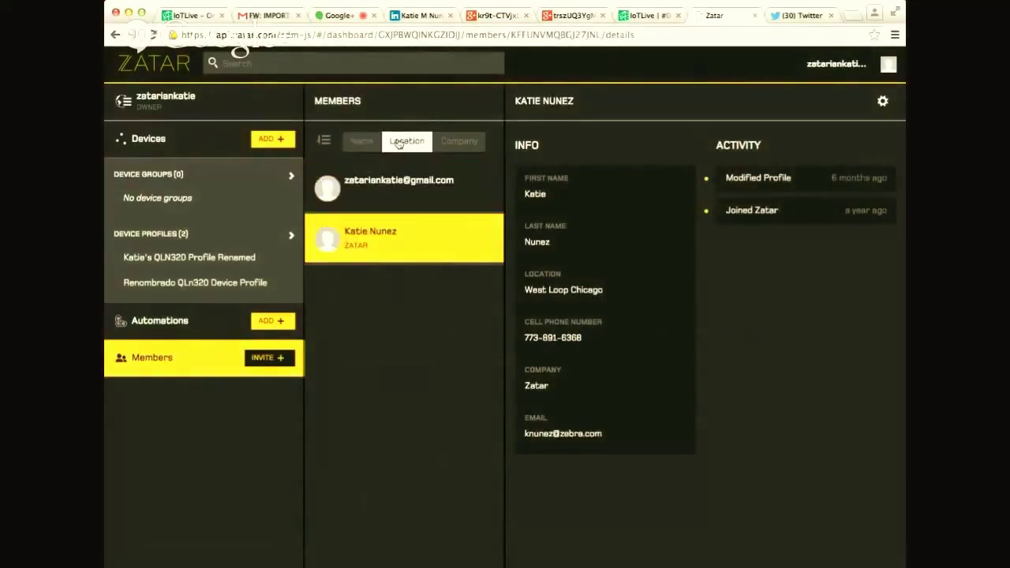
{"action": "left_click", "coordinate": [362, 145]}
{"action": "left_click", "coordinate": [459, 141]}
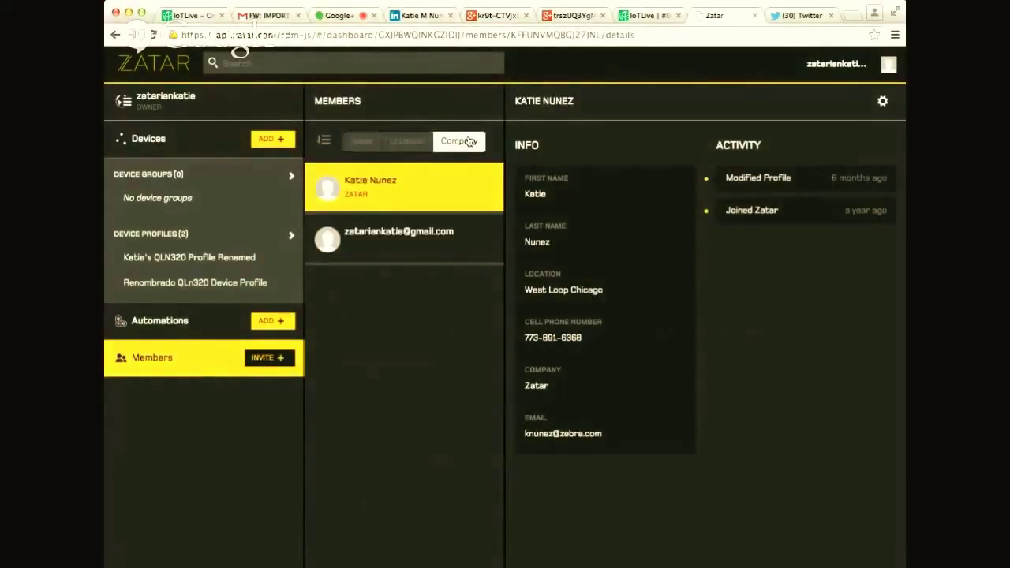
{"action": "left_click", "coordinate": [393, 70]}
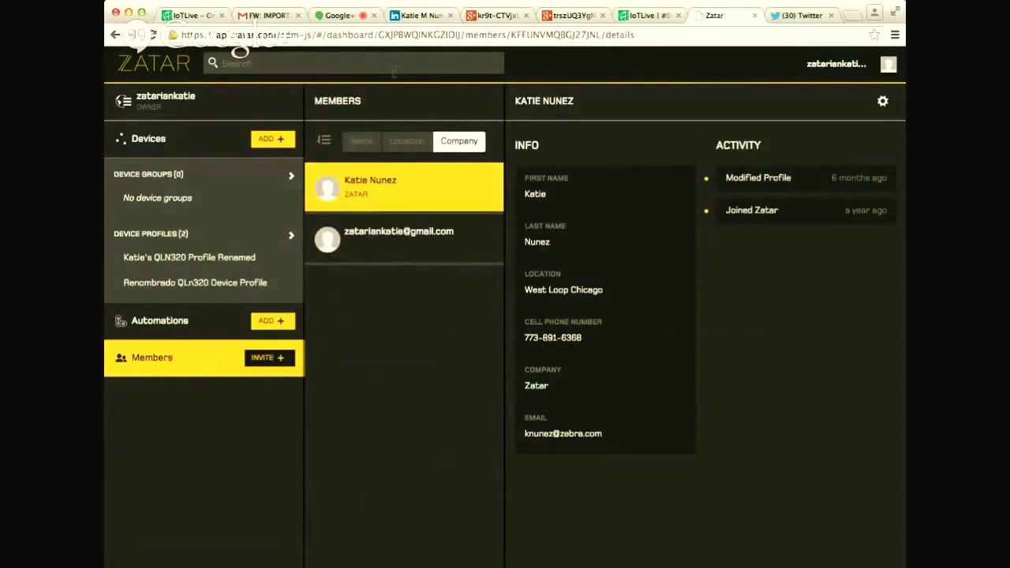
{"action": "type", "text": "katie"}
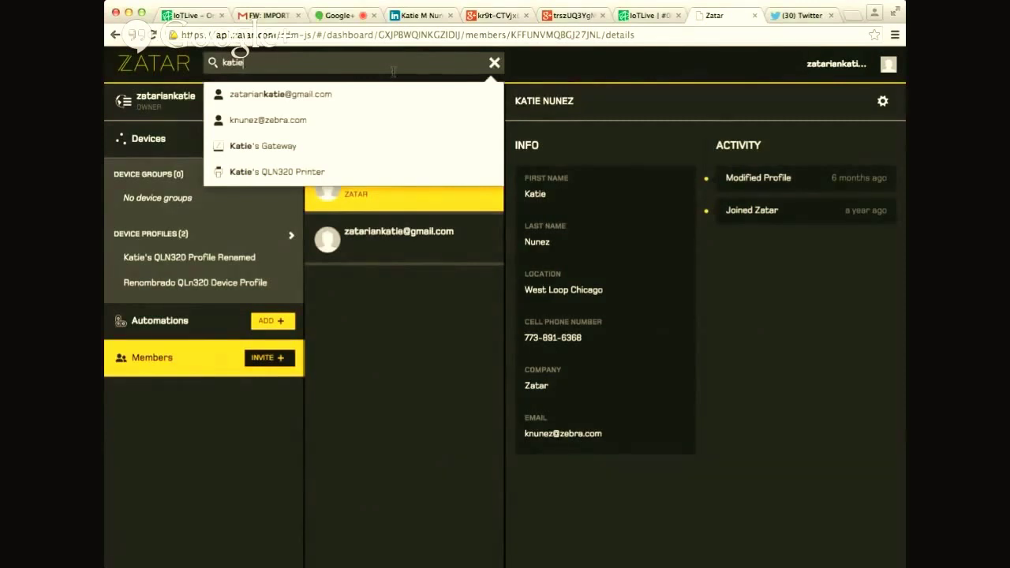
- Invite a new member by entering their e-mail address and sending the invitation, then open the member's settings menu
{"action": "left_click", "coordinate": [274, 359]}
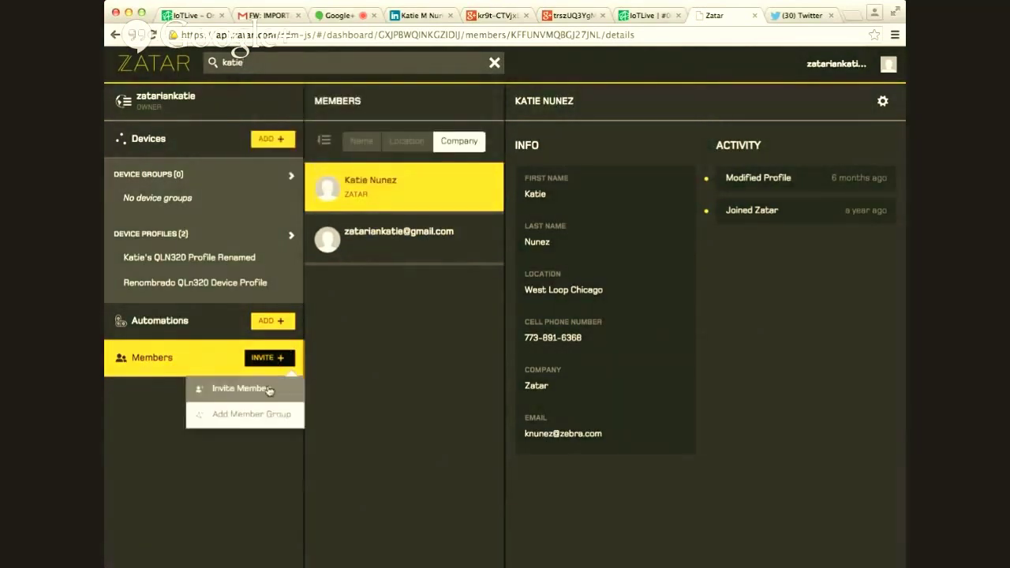
{"action": "left_click", "coordinate": [240, 388]}
{"action": "left_click", "coordinate": [354, 202]}
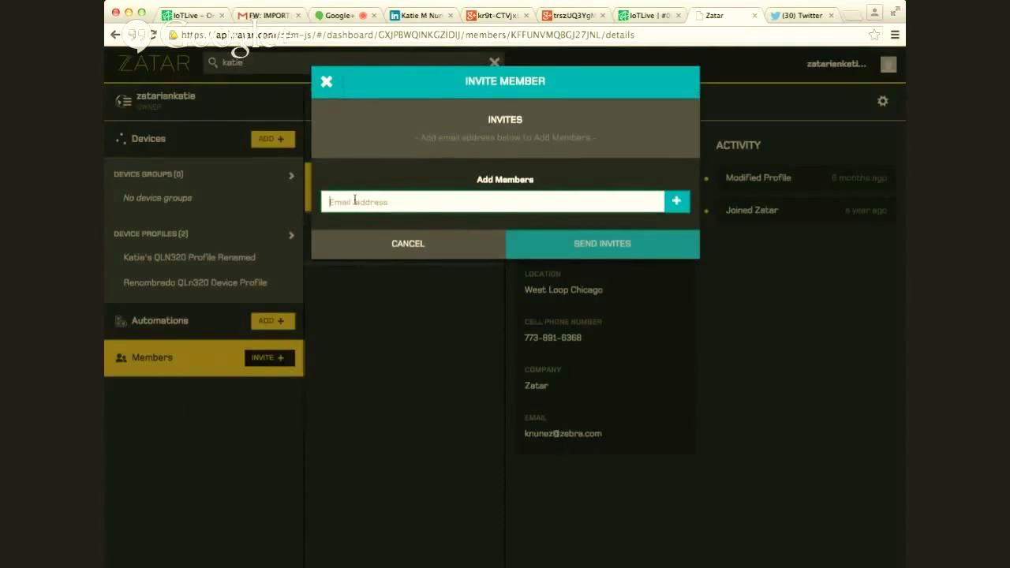
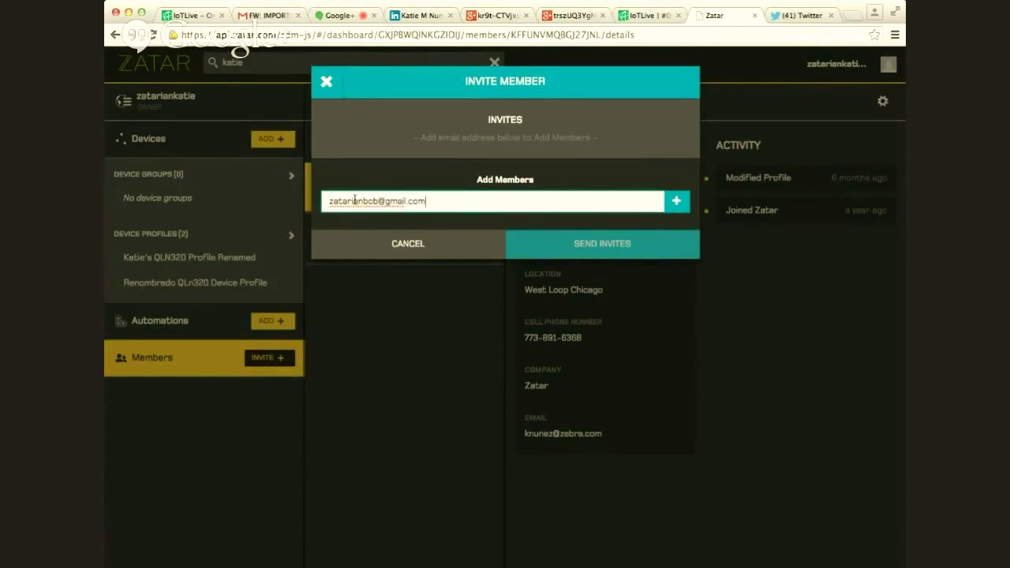
{"action": "left_click", "coordinate": [677, 202]}
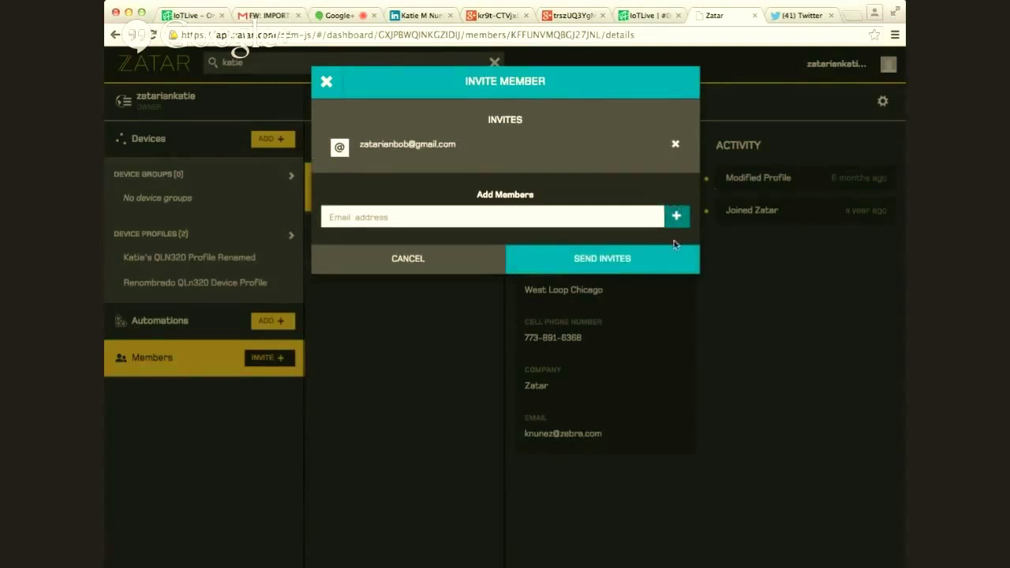
{"action": "left_click", "coordinate": [645, 264]}
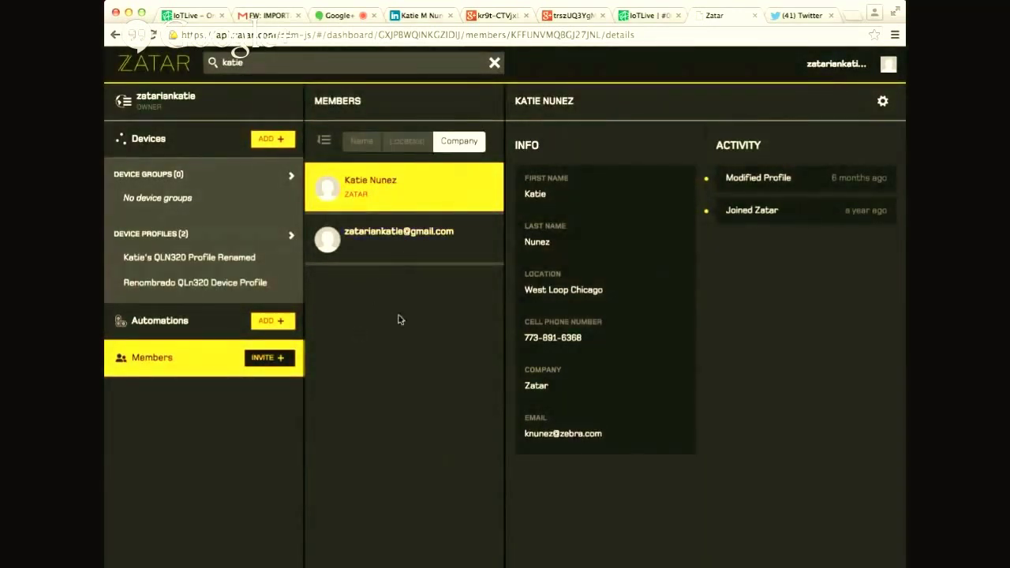
{"action": "left_click", "coordinate": [878, 107]}
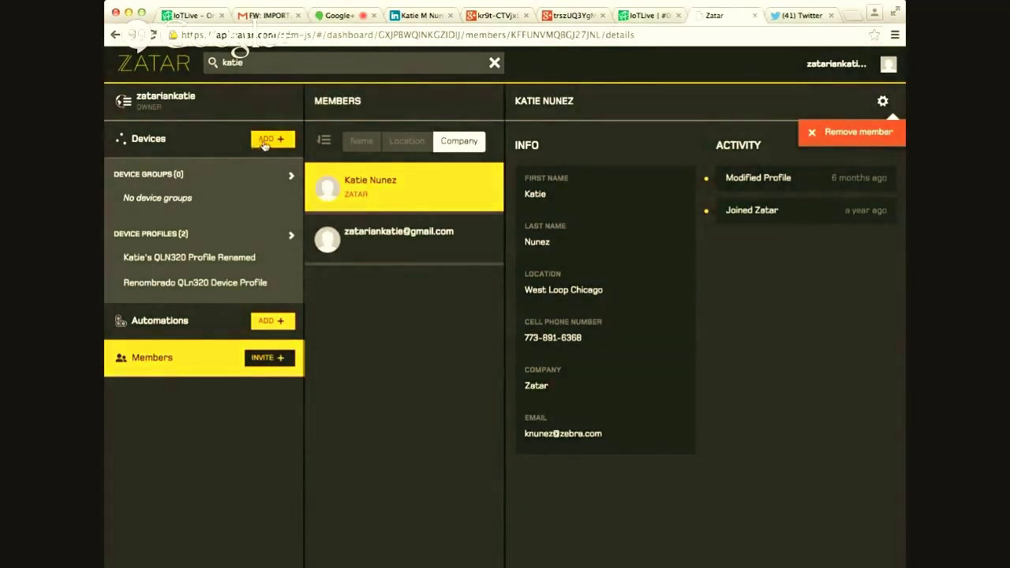
- Manually add an Edgebox-type, edgebox-model device with UDI TESTGATEWAY123 and continue
{"action": "left_click", "coordinate": [266, 145]}
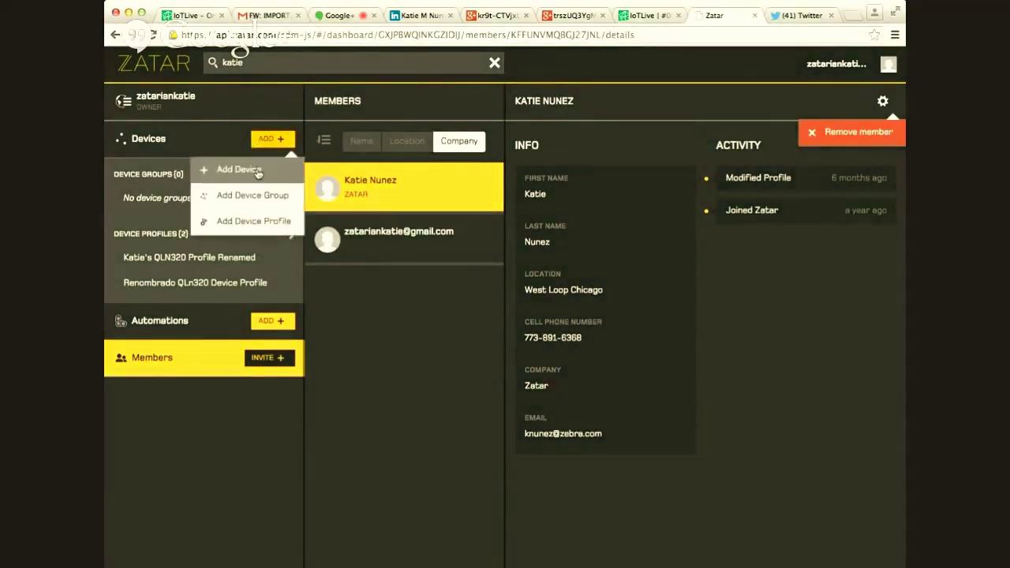
{"action": "left_click", "coordinate": [258, 170]}
{"action": "left_click", "coordinate": [473, 245]}
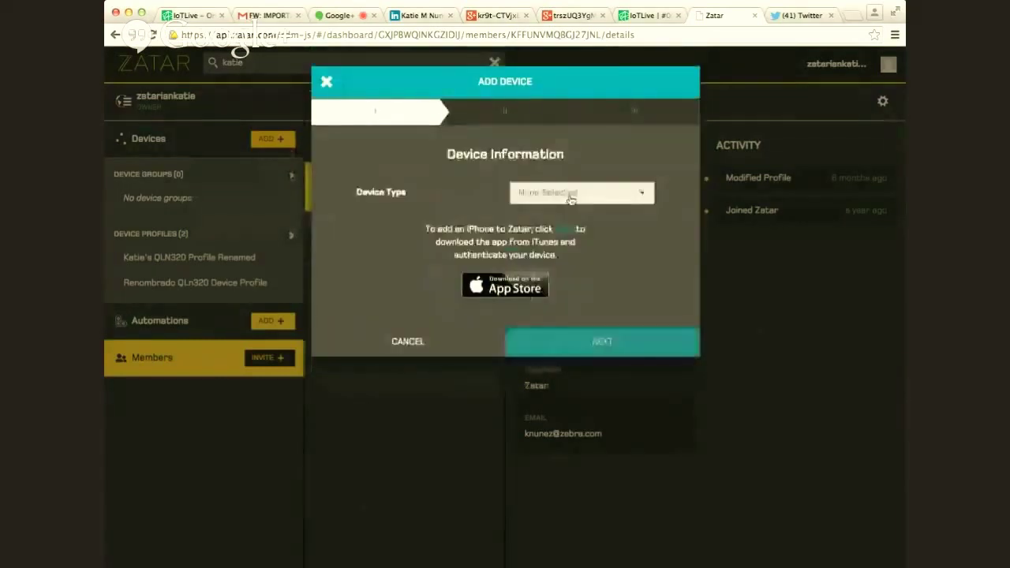
{"action": "left_click", "coordinate": [573, 198]}
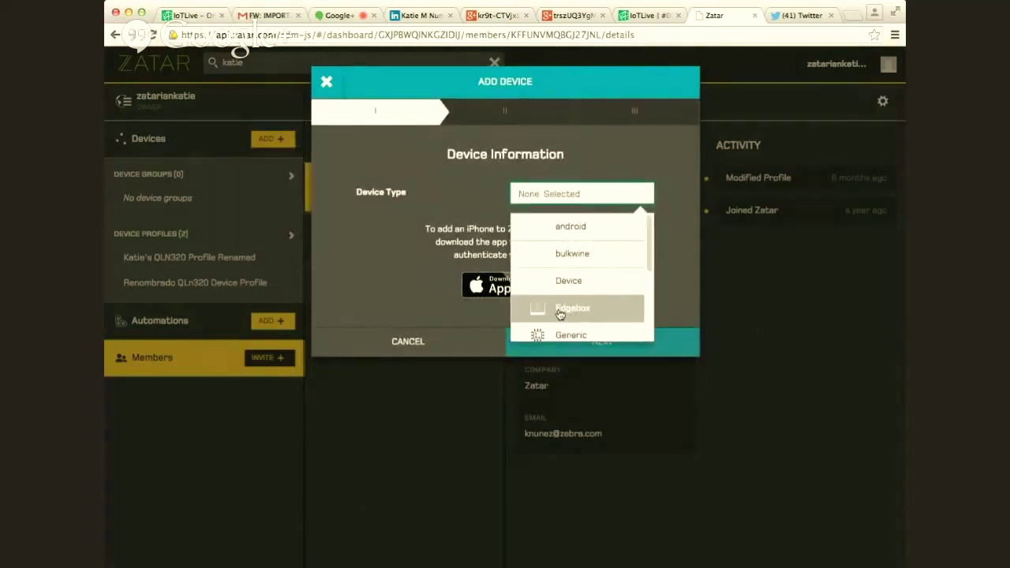
{"action": "left_click", "coordinate": [559, 314]}
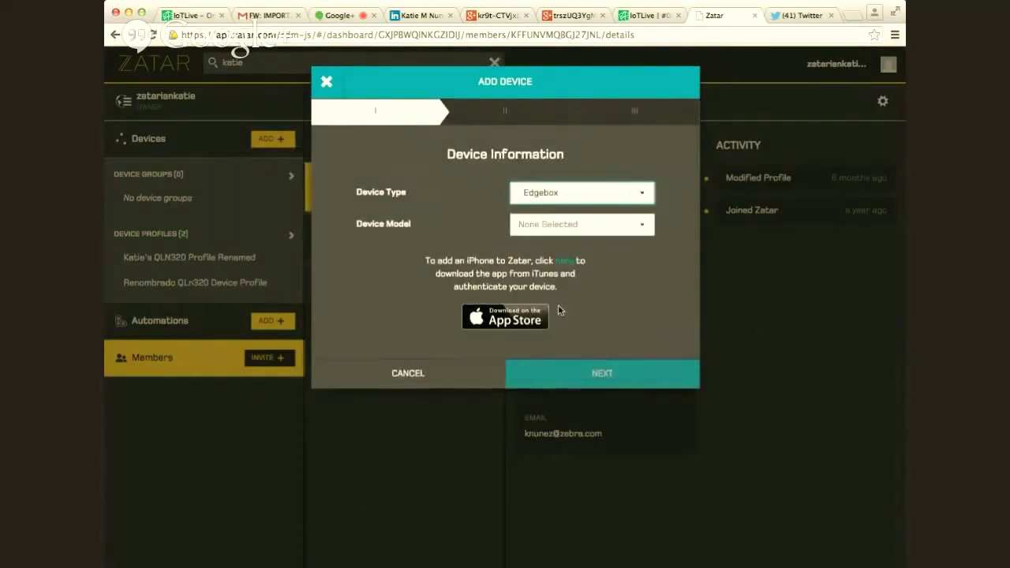
{"action": "left_click", "coordinate": [560, 225]}
{"action": "left_click", "coordinate": [561, 259]}
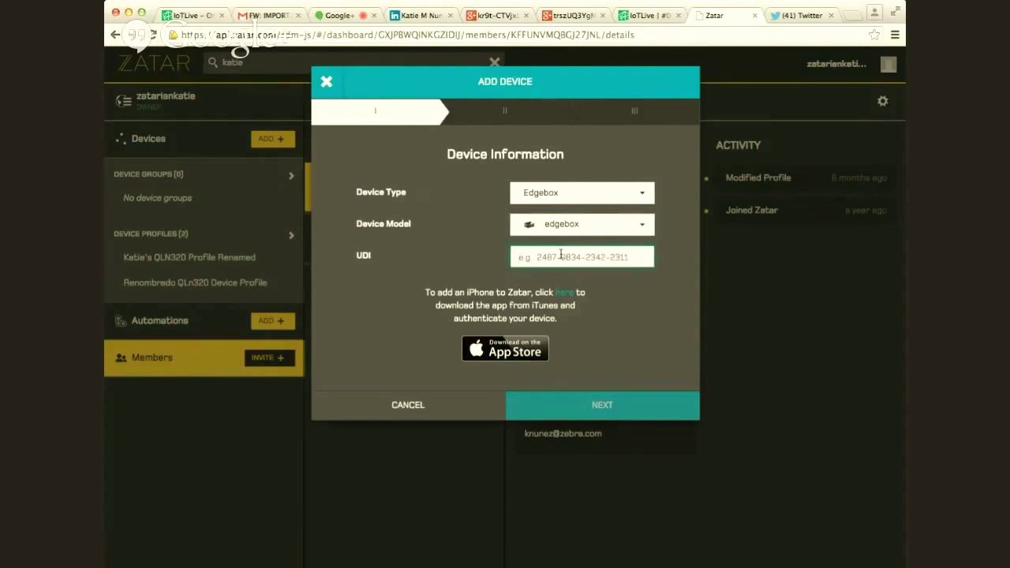
{"action": "type", "text": "TEST"}
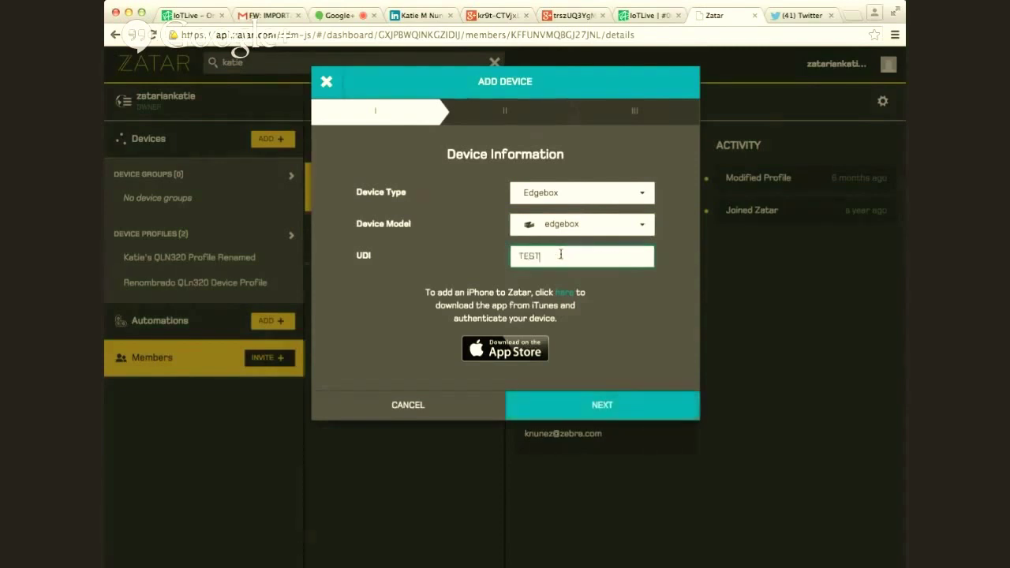
{"action": "type", "text": "GATEWAY123"}
{"action": "left_click", "coordinate": [649, 407]}
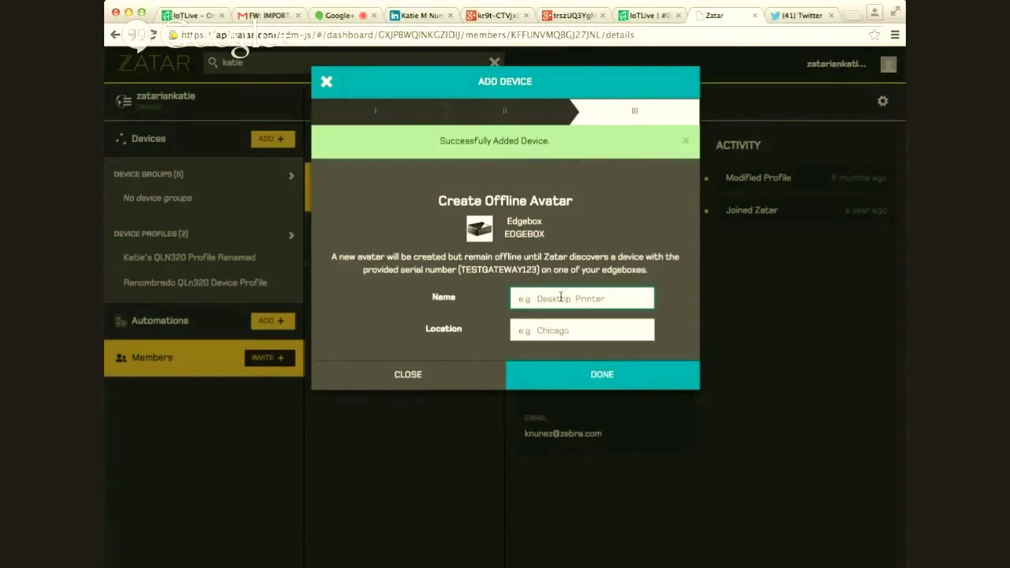
- Give the offline avatar a second-gateway name and a home-desk location, then finish
{"action": "type", "text": "Katies Second Gateway"}
{"action": "key", "text": "Tab"}
{"action": "type", "text": "Katie"}
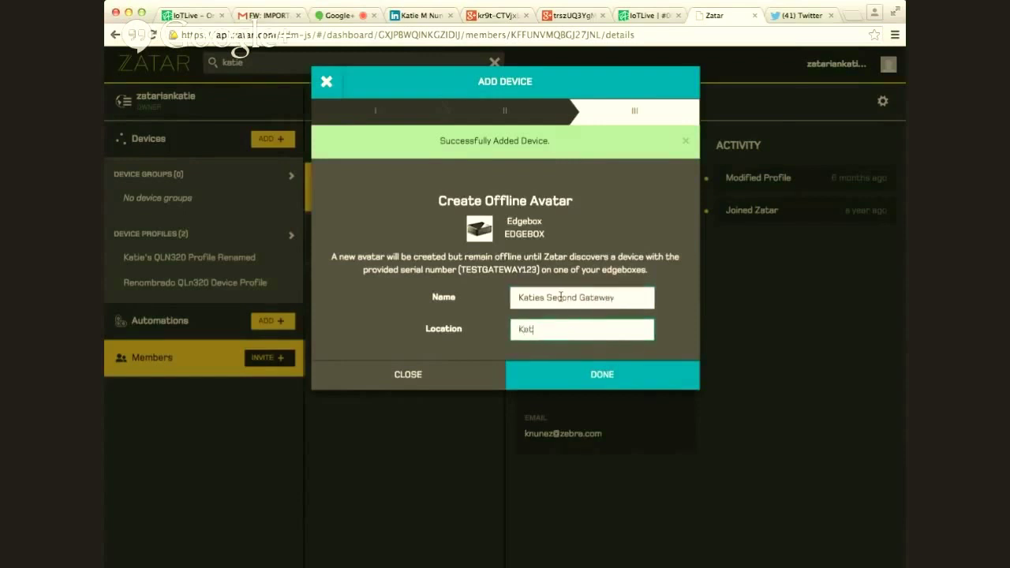
{"action": "type", "text": "s Desk at Home"}
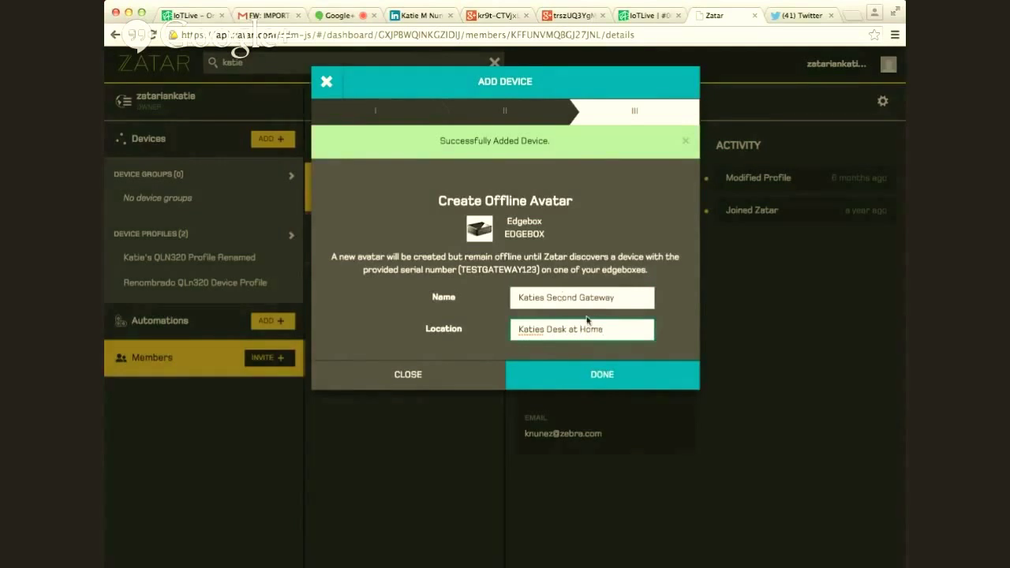
{"action": "left_click", "coordinate": [632, 376]}
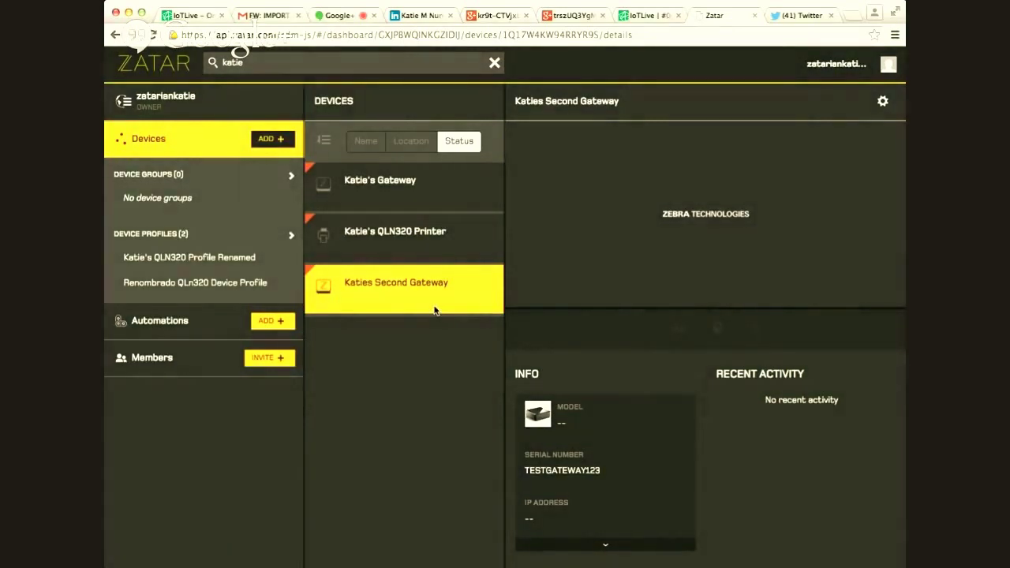
- Delete the second gateway from its gear menu and confirm the deletion
{"action": "left_click", "coordinate": [883, 101]}
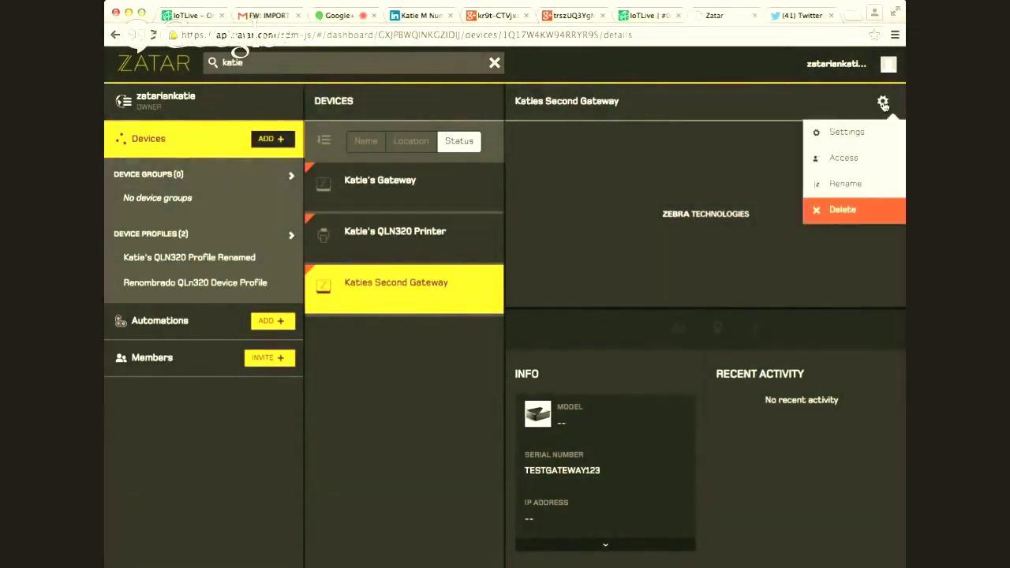
{"action": "left_click", "coordinate": [865, 214]}
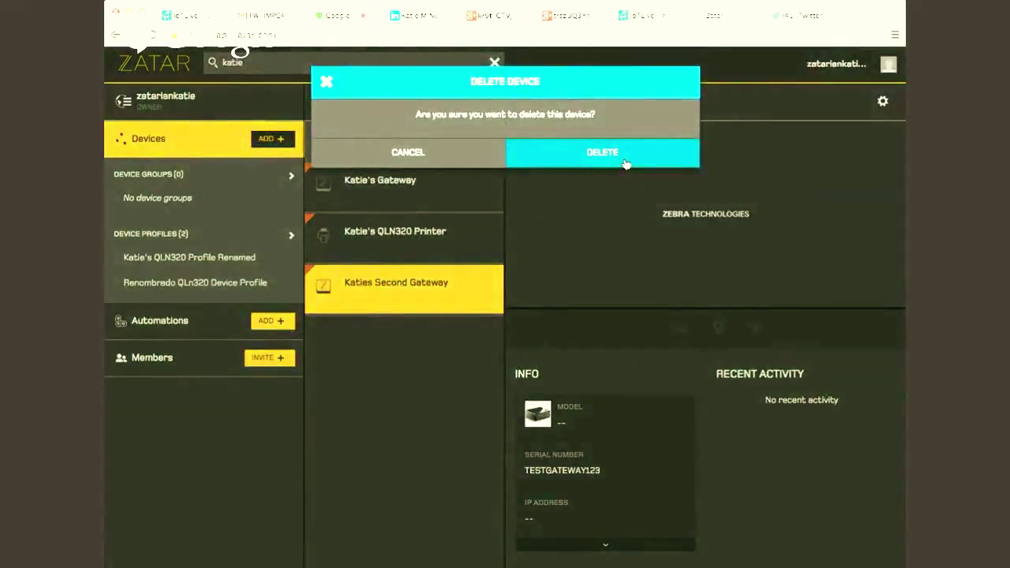
{"action": "left_click", "coordinate": [625, 164]}
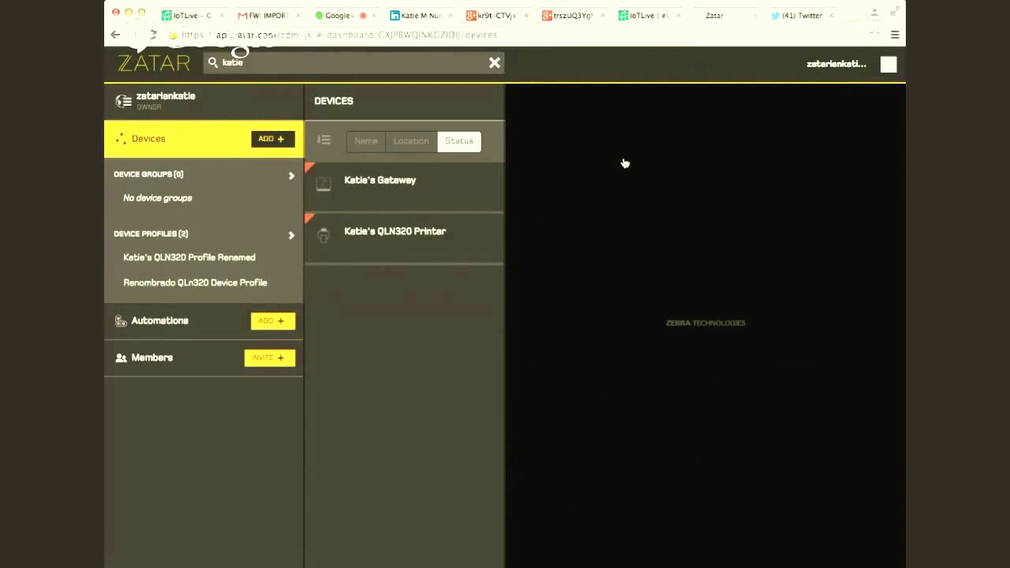
- Change the QLN320 printer's access setting to Public and confirm
{"action": "left_click", "coordinate": [445, 239]}
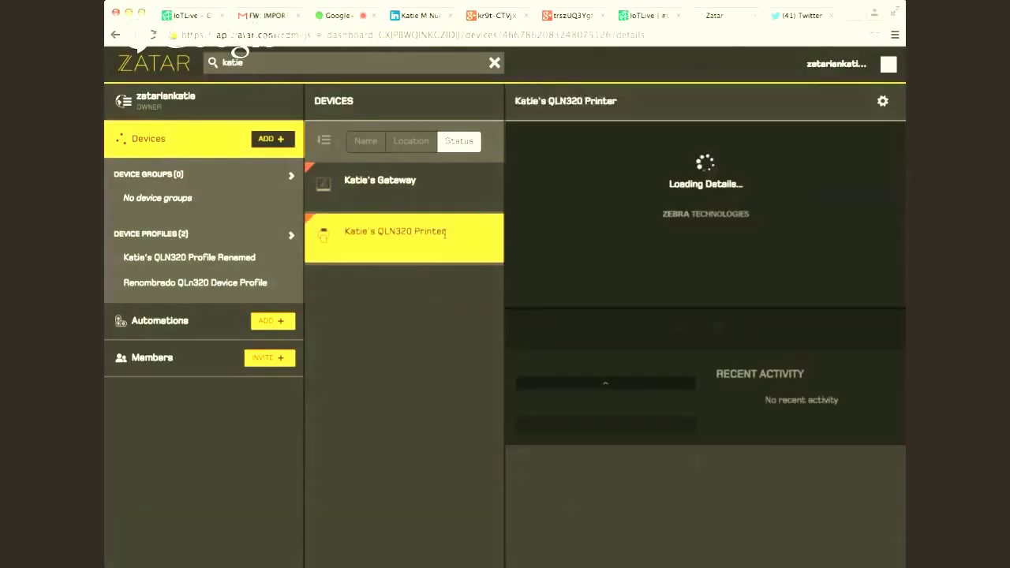
{"action": "left_click", "coordinate": [885, 103]}
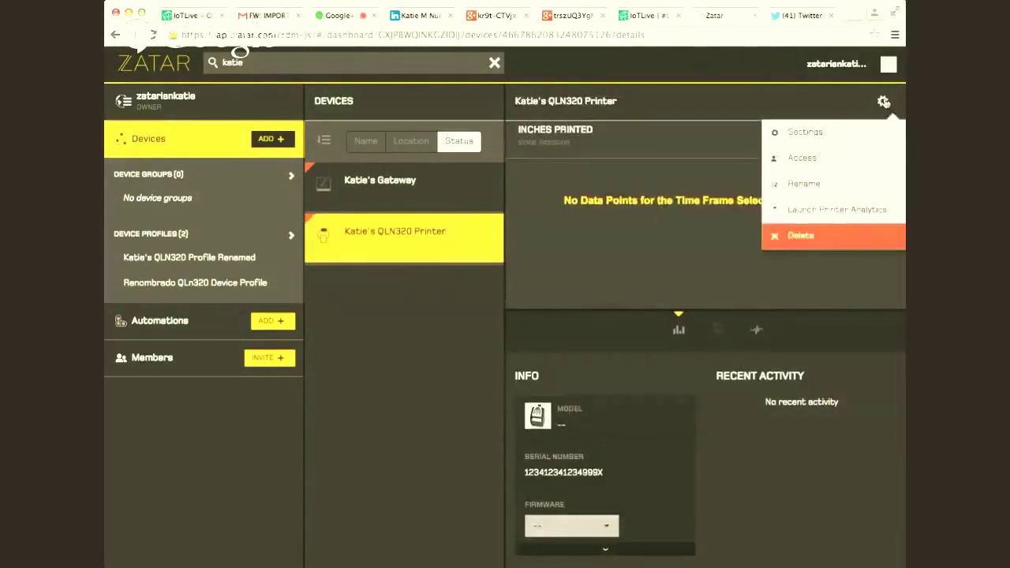
{"action": "left_click", "coordinate": [853, 159]}
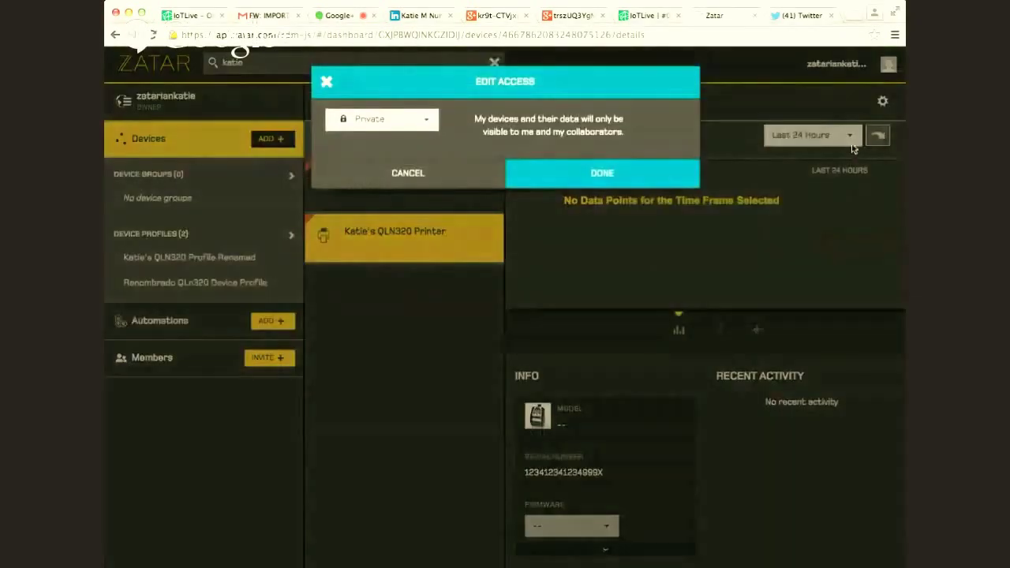
{"action": "left_click", "coordinate": [417, 122]}
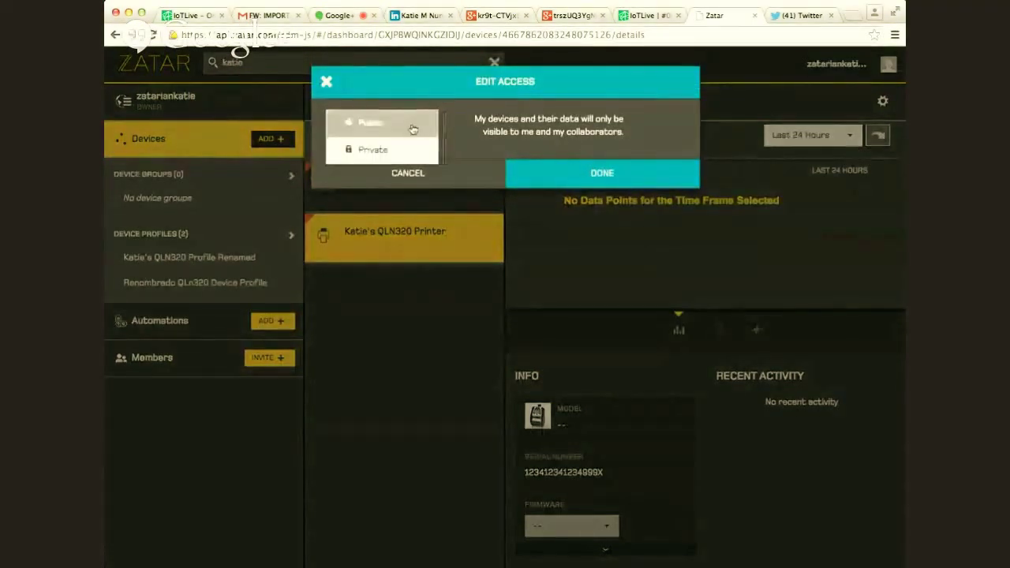
{"action": "left_click", "coordinate": [366, 124]}
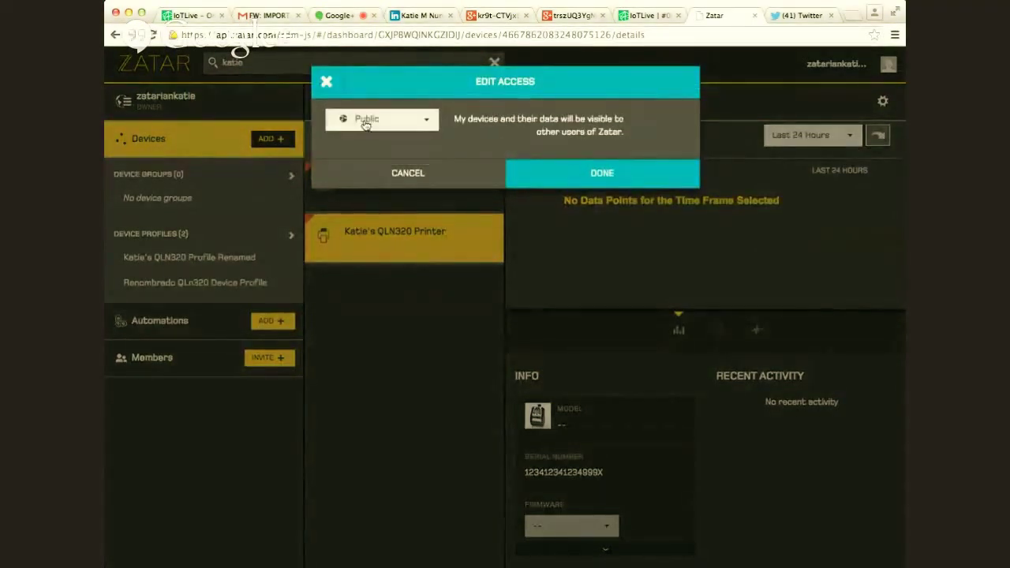
{"action": "left_click", "coordinate": [594, 182]}
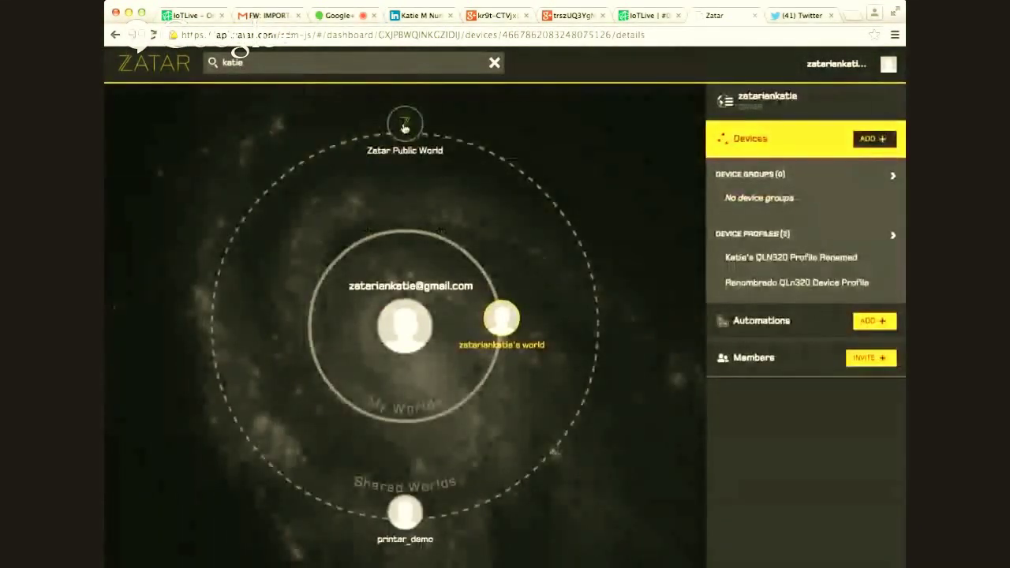
- Search the Zatar Public World's devices, then reopen your own world's device list
{"action": "left_click", "coordinate": [422, 123]}
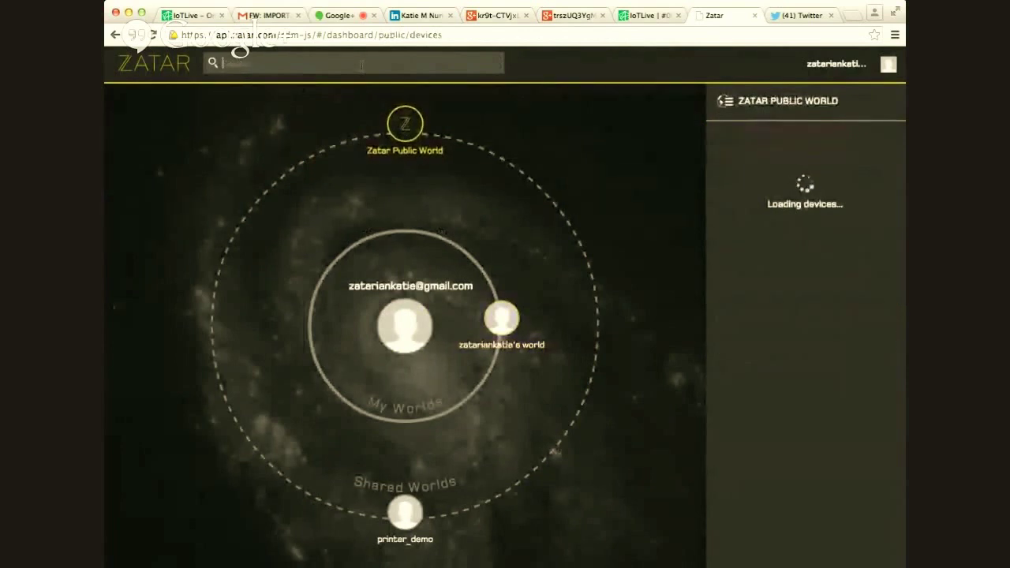
{"action": "type", "text": "katie"}
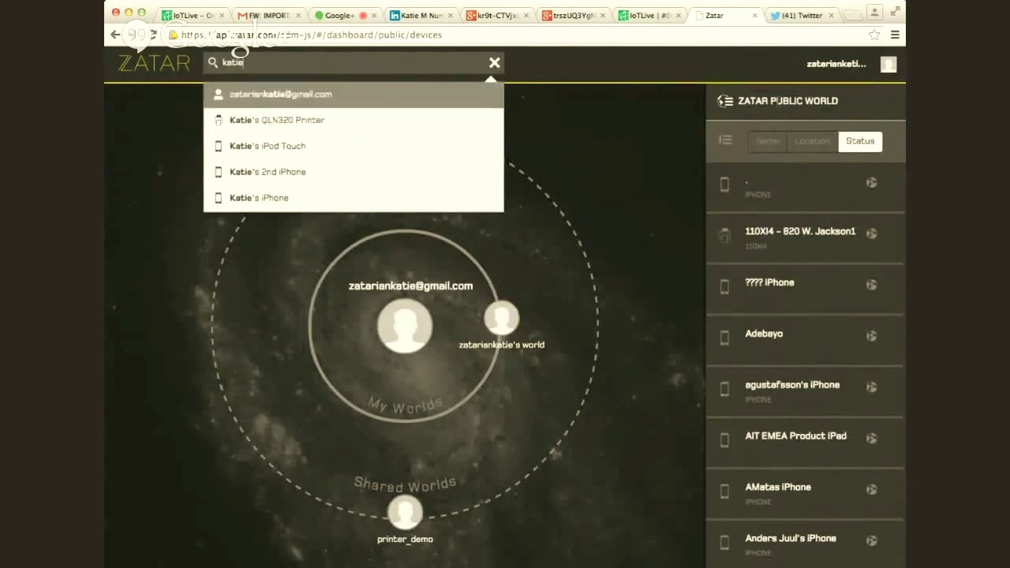
{"action": "left_click", "coordinate": [726, 101]}
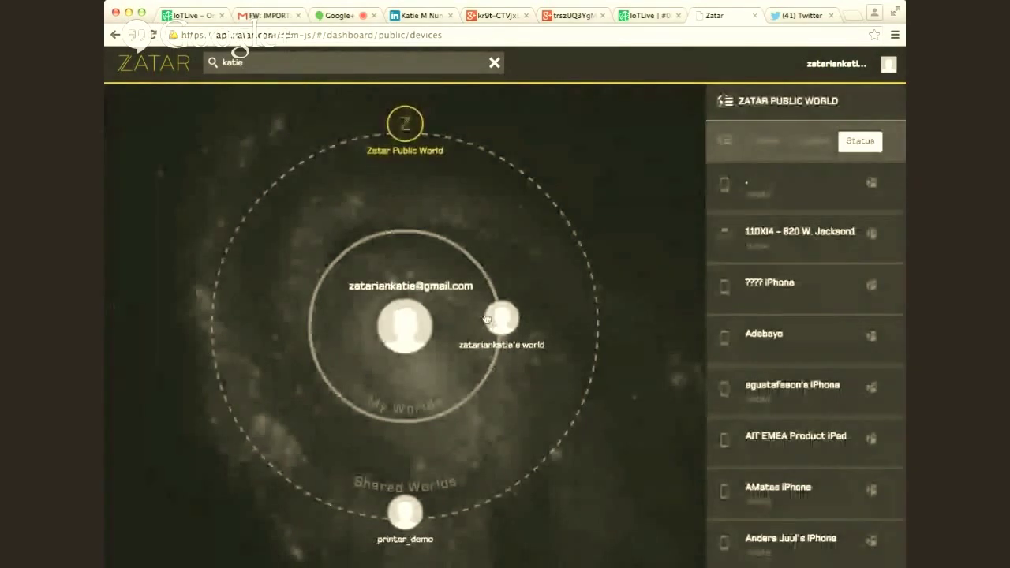
{"action": "left_click", "coordinate": [496, 319]}
{"action": "left_click", "coordinate": [722, 101]}
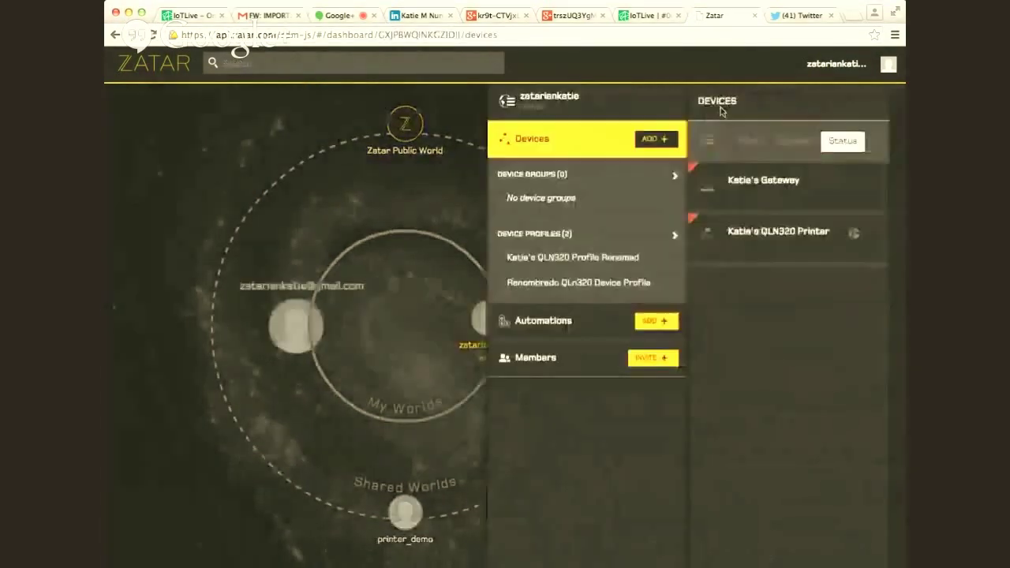
- Set the QLN320 printer's access back to Private, dismiss the confirmation, and show the worlds overview
{"action": "left_click", "coordinate": [426, 232]}
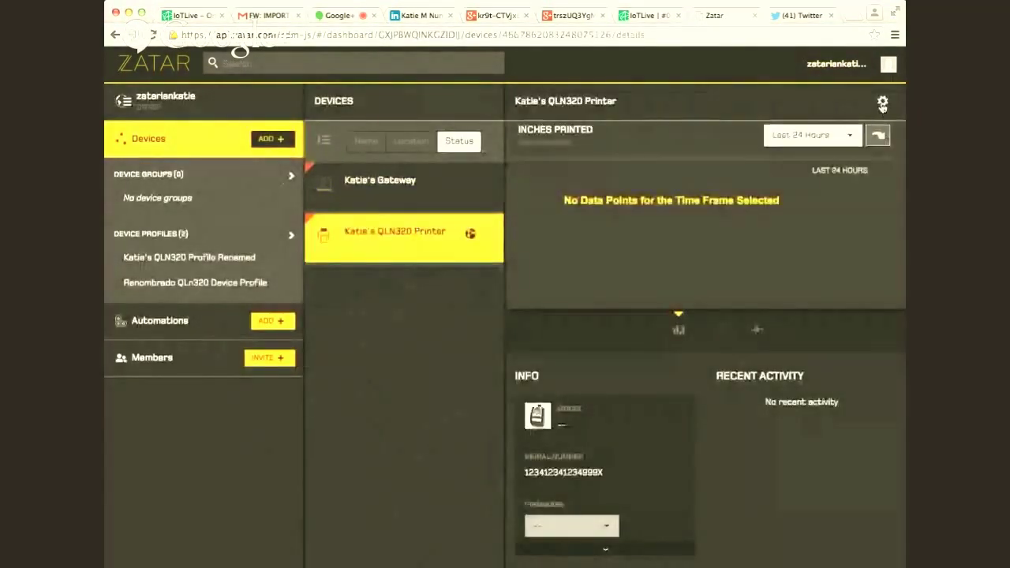
{"action": "left_click", "coordinate": [883, 101]}
{"action": "left_click", "coordinate": [775, 165]}
{"action": "left_click", "coordinate": [403, 126]}
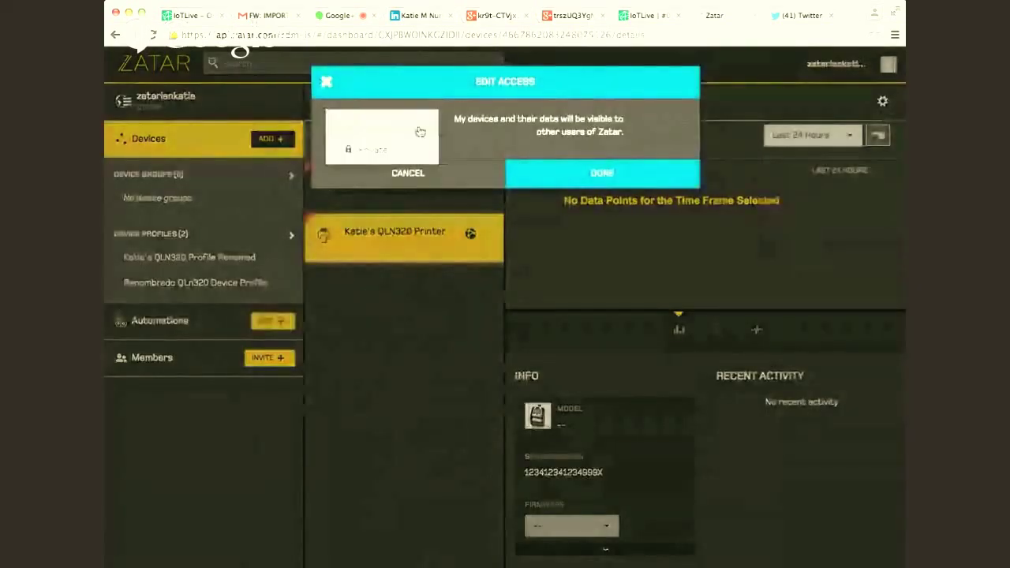
{"action": "left_click", "coordinate": [387, 146]}
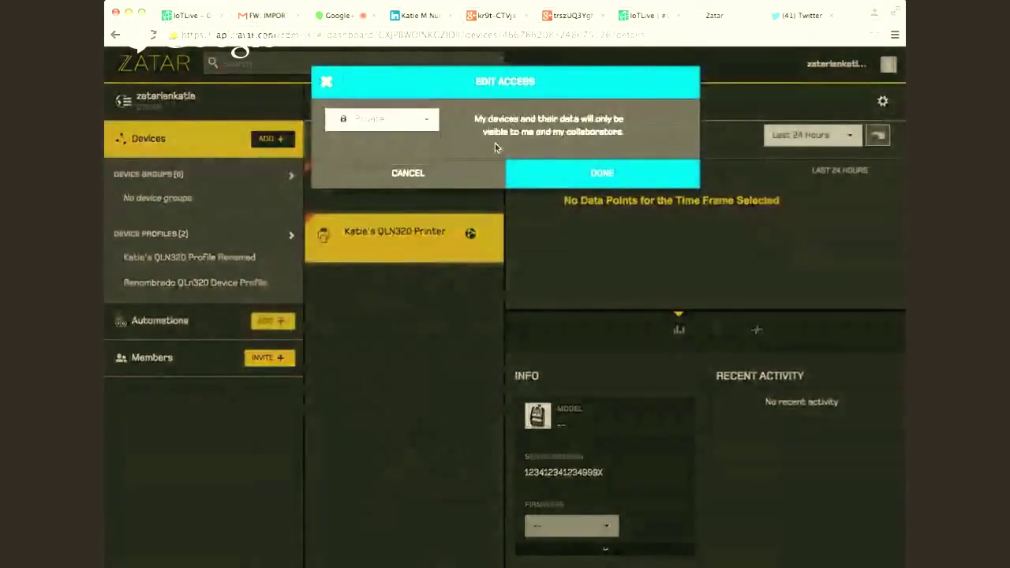
{"action": "left_click", "coordinate": [572, 179]}
{"action": "left_click", "coordinate": [608, 161]}
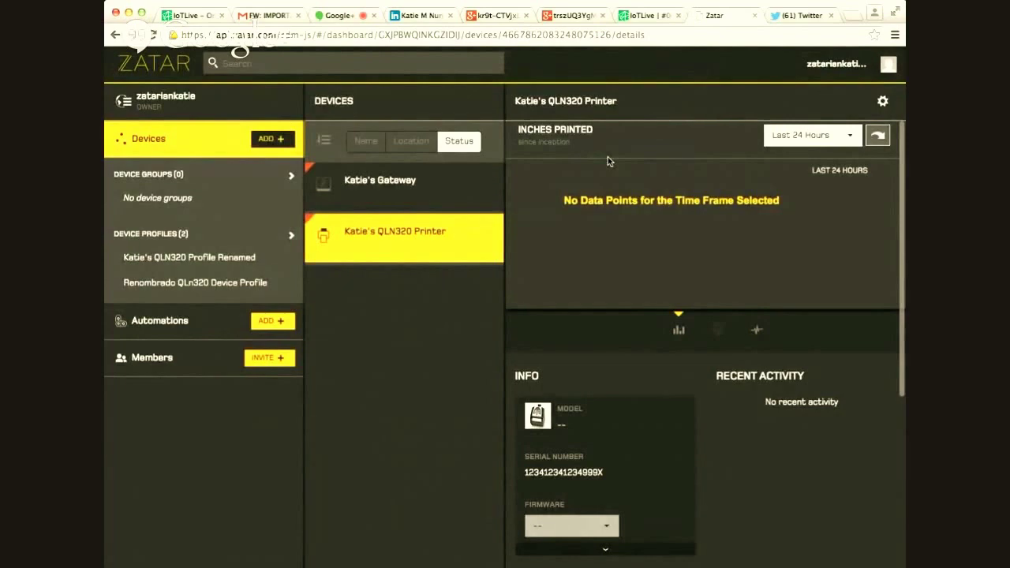
{"action": "left_click", "coordinate": [135, 107]}
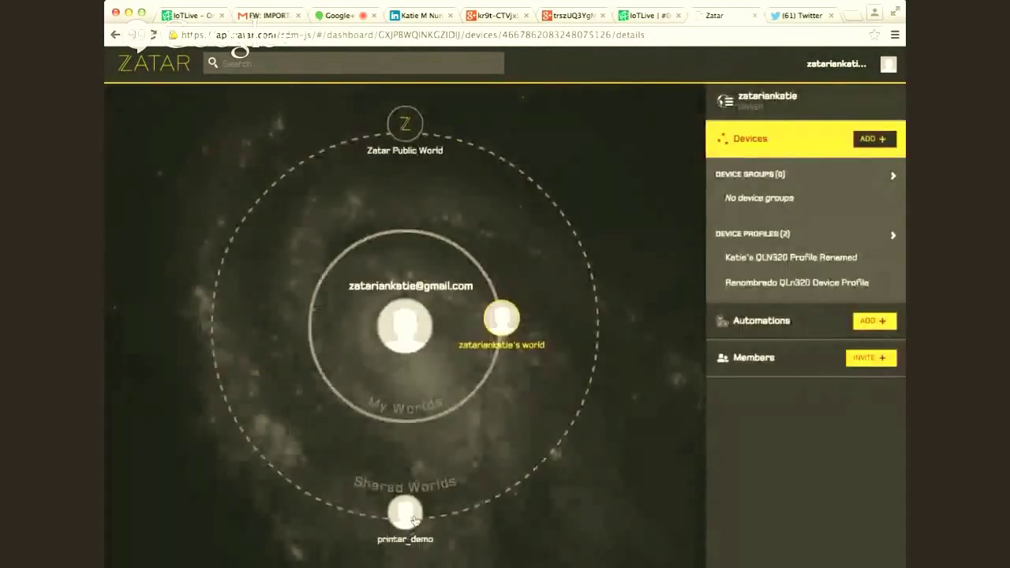
- Open the shared world's QLN320 printer details and expand the Info card for MAC and IP addresses
{"action": "left_click", "coordinate": [413, 519]}
{"action": "left_click", "coordinate": [731, 107]}
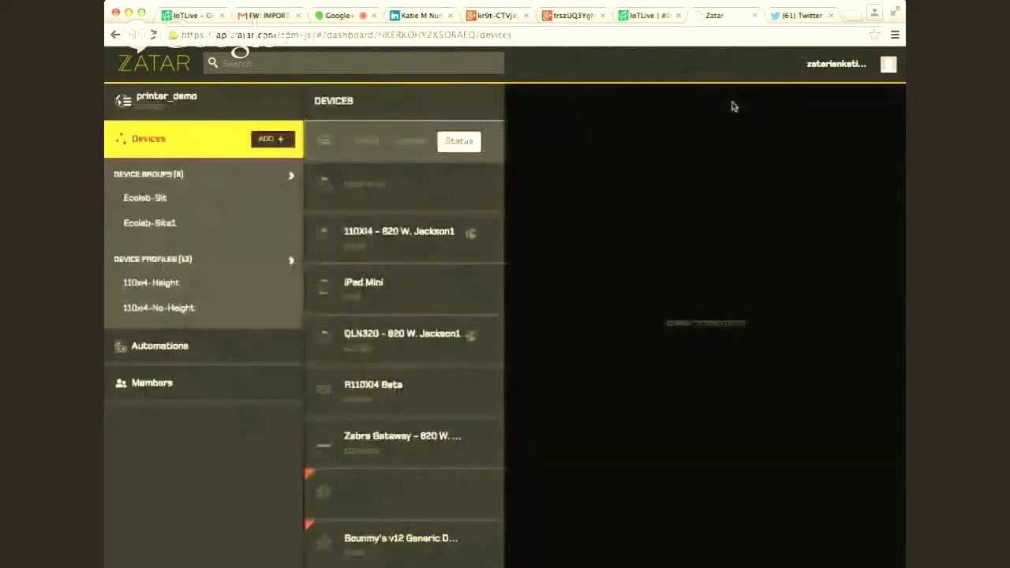
{"action": "left_click", "coordinate": [385, 345]}
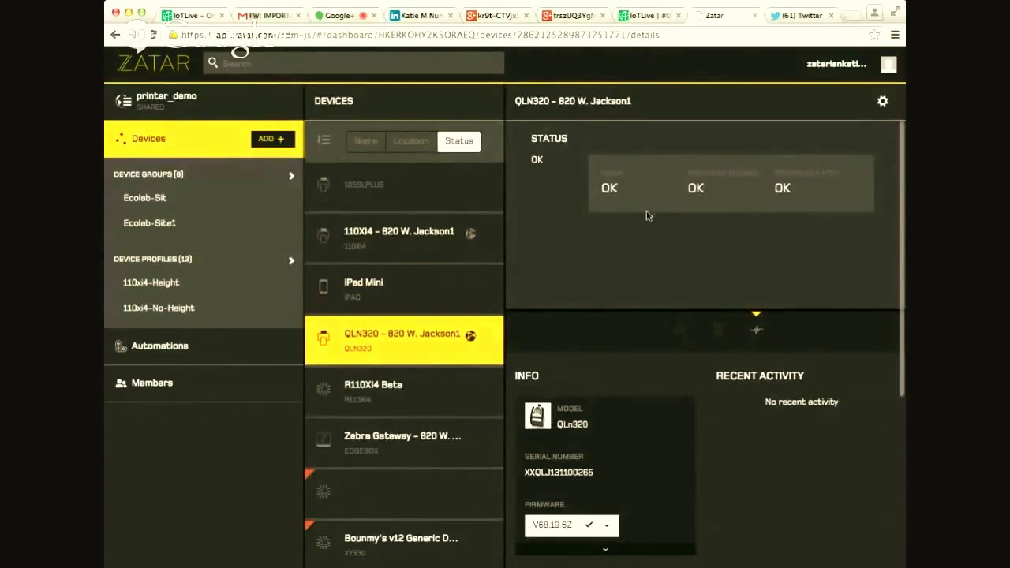
{"action": "scroll", "coordinate": [614, 404], "scroll_direction": "down", "scroll_amount": 2}
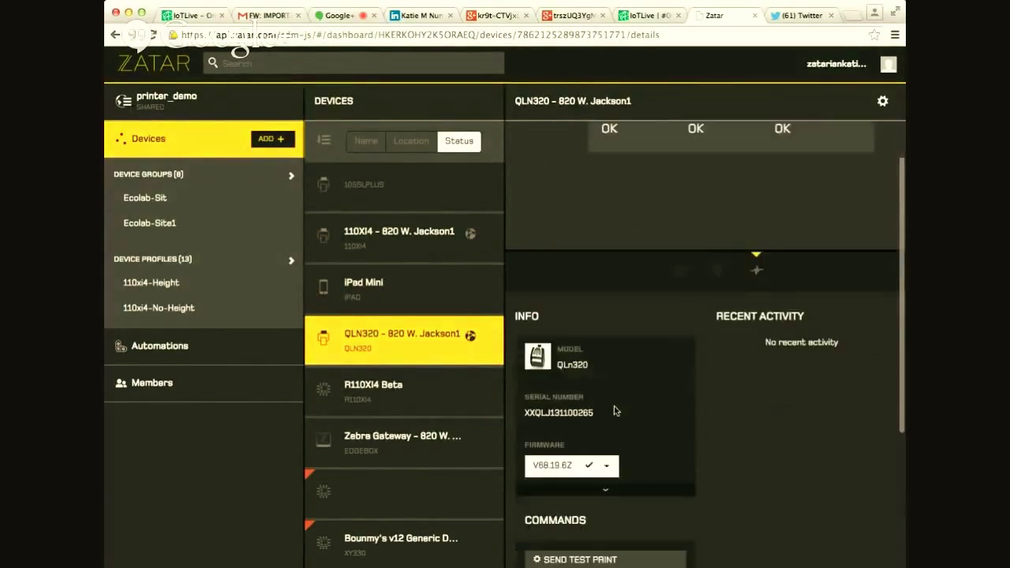
{"action": "scroll", "coordinate": [614, 408], "scroll_direction": "down", "scroll_amount": 2}
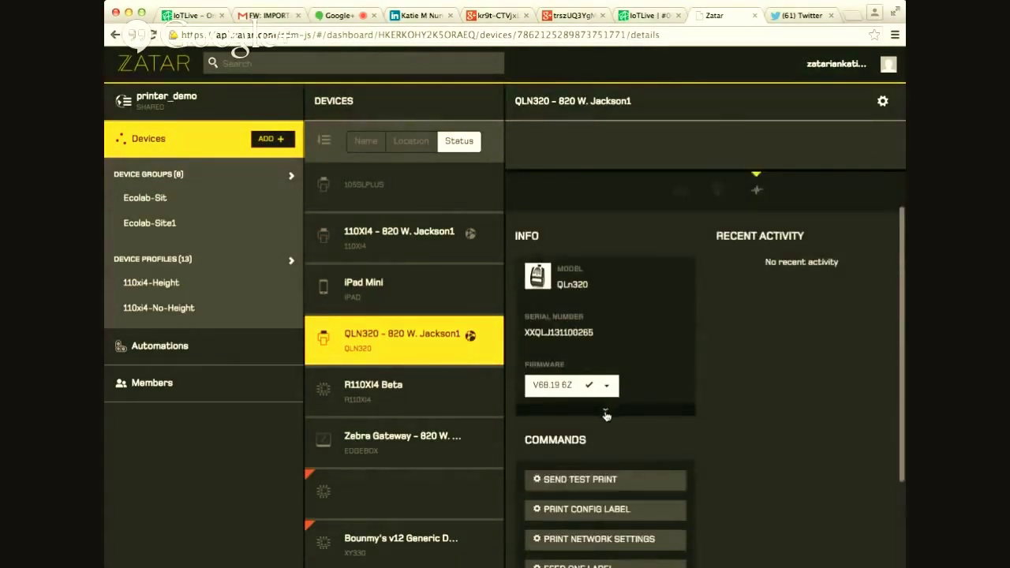
{"action": "left_click", "coordinate": [605, 412]}
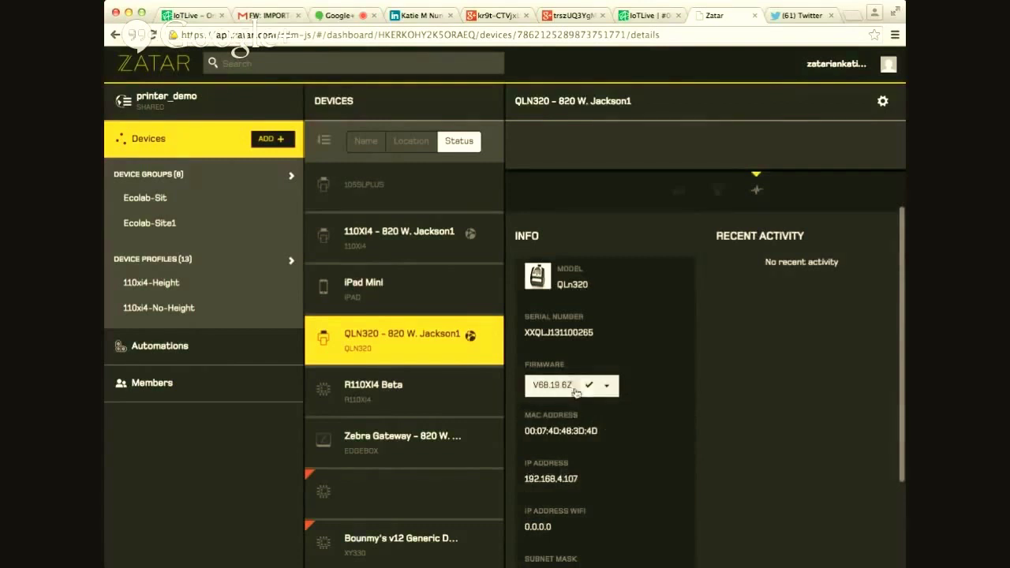